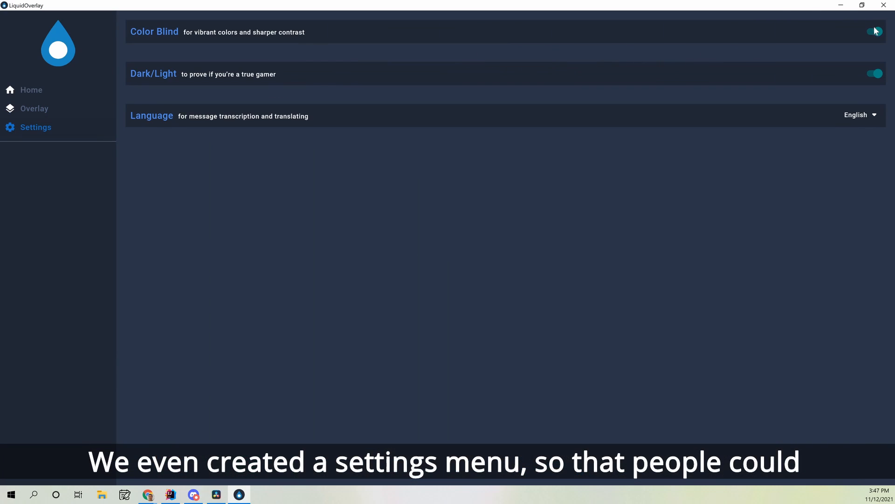
Step: Toggle the Dark/Light theme and change the app language to 中文, then to Español
{"action": "left_click", "coordinate": [878, 72]}
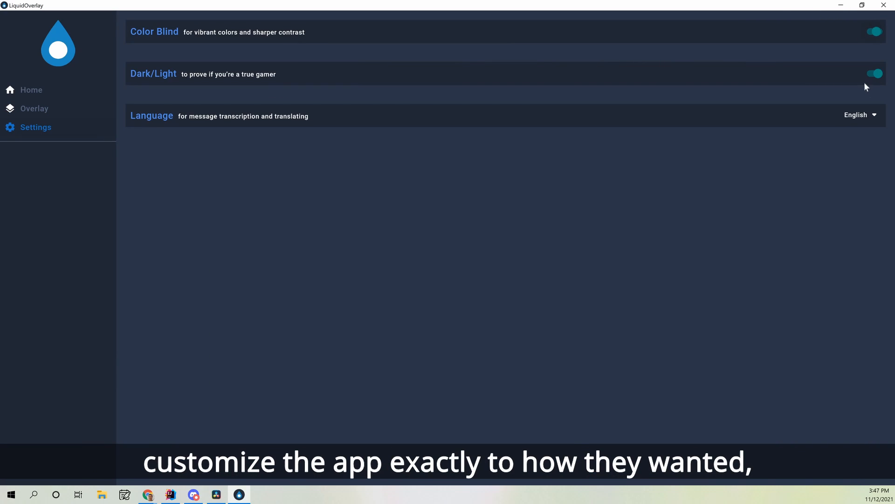
{"action": "left_click", "coordinate": [875, 116]}
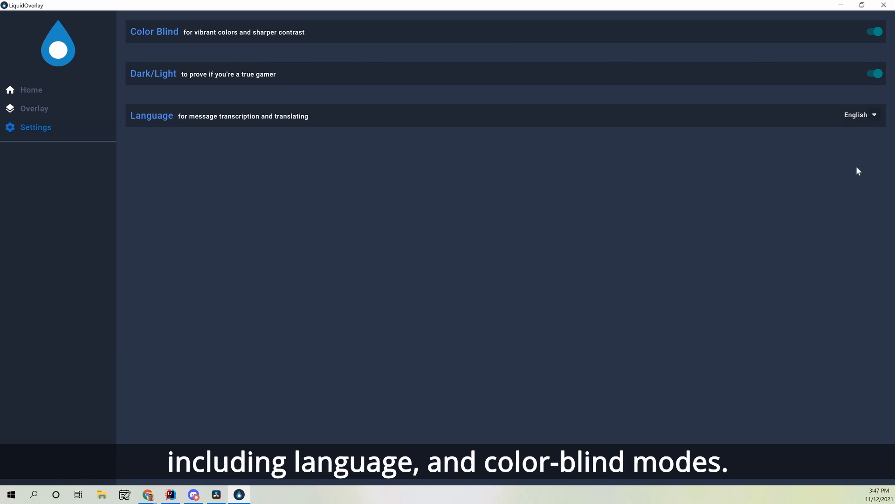
{"action": "left_click", "coordinate": [844, 162]}
{"action": "left_click", "coordinate": [867, 115]}
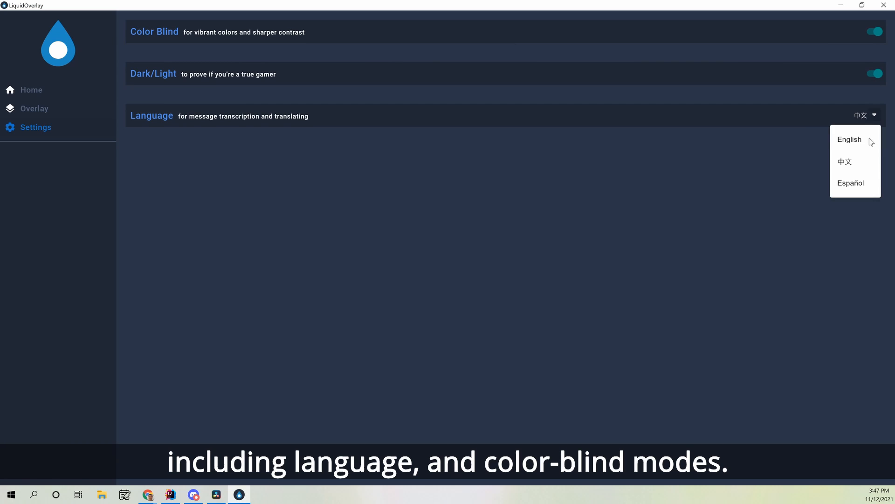
{"action": "left_click", "coordinate": [851, 184]}
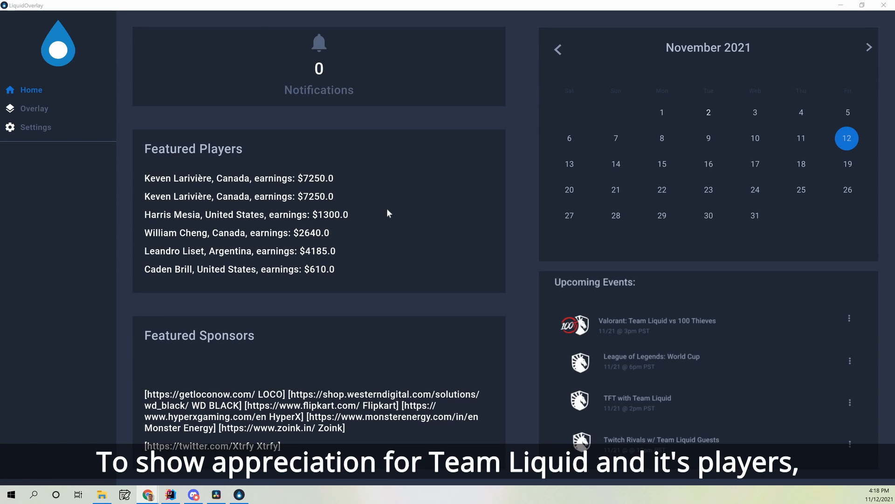